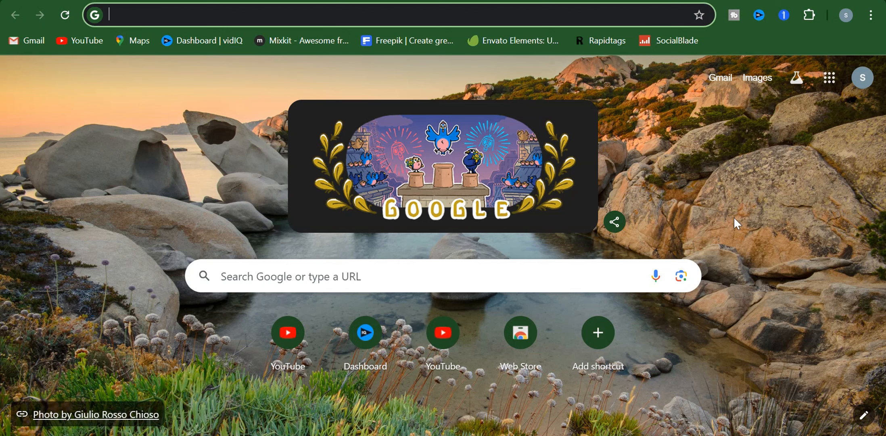
# Open Google Docs from the Google apps grid in Chrome.
pyautogui.click(829, 78)
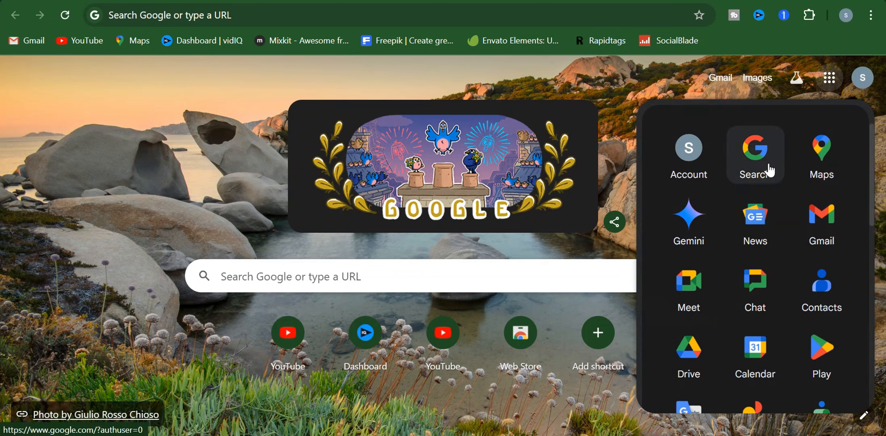
pyautogui.scroll(-2, 755, 241)
pyautogui.scroll(-4, 755, 241)
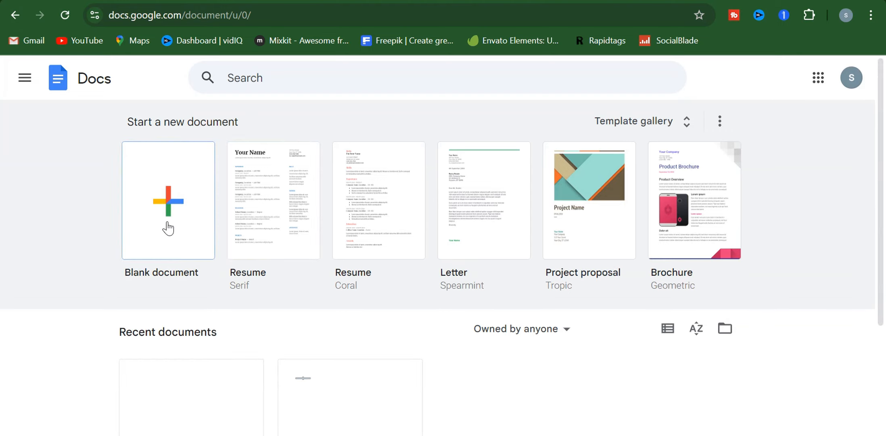
# Create a blank document and insert a new drawing via Insert > Drawing > New.
pyautogui.click(168, 228)
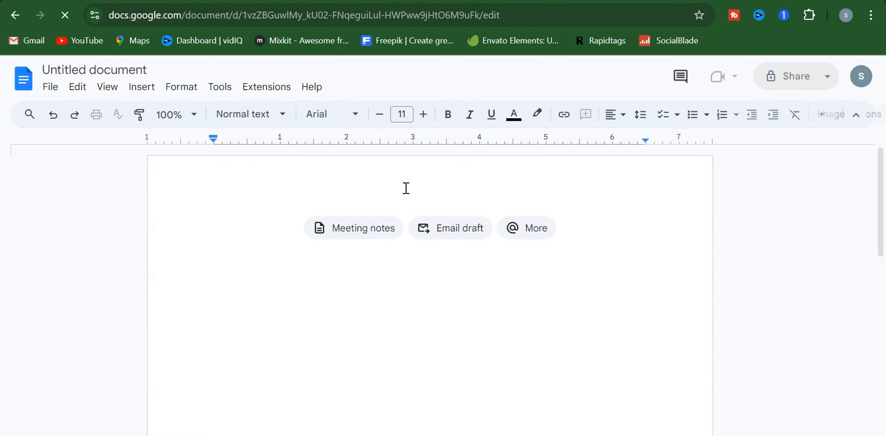
pyautogui.click(308, 226)
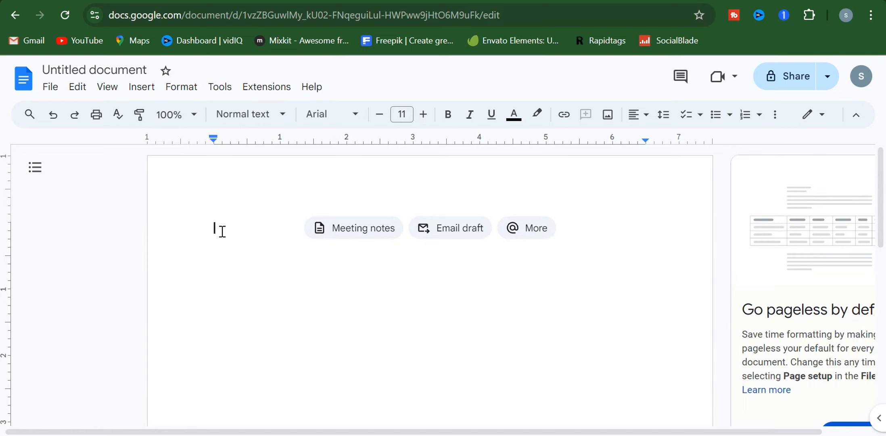
pyautogui.click(142, 88)
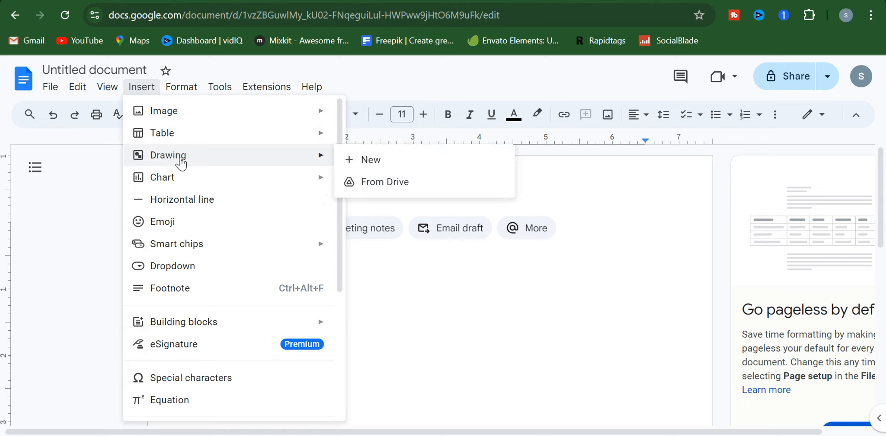
pyautogui.moveTo(178, 155)
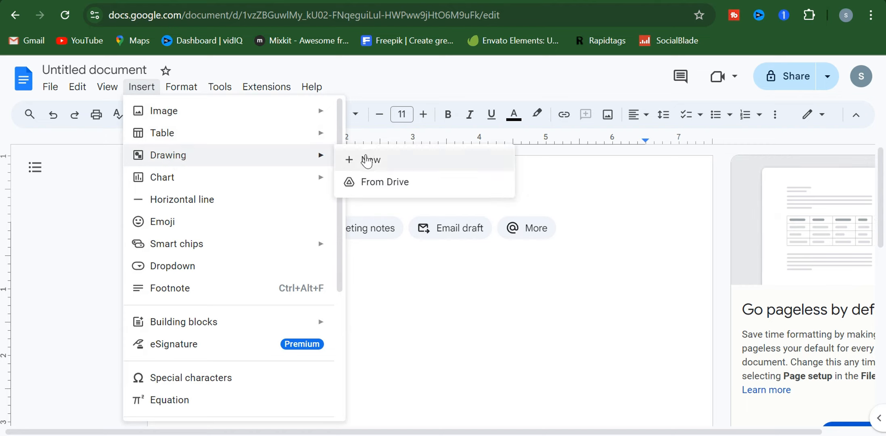
pyautogui.click(398, 162)
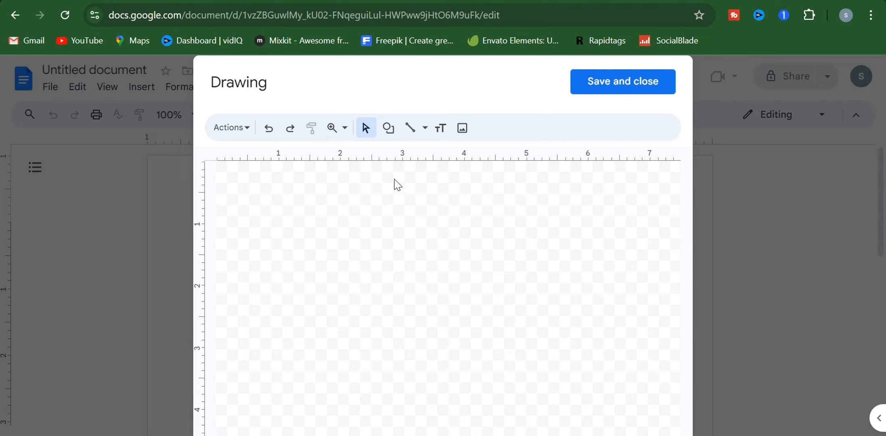
# Draw a flowchart terminator shape near the top of the canvas.
pyautogui.click(390, 130)
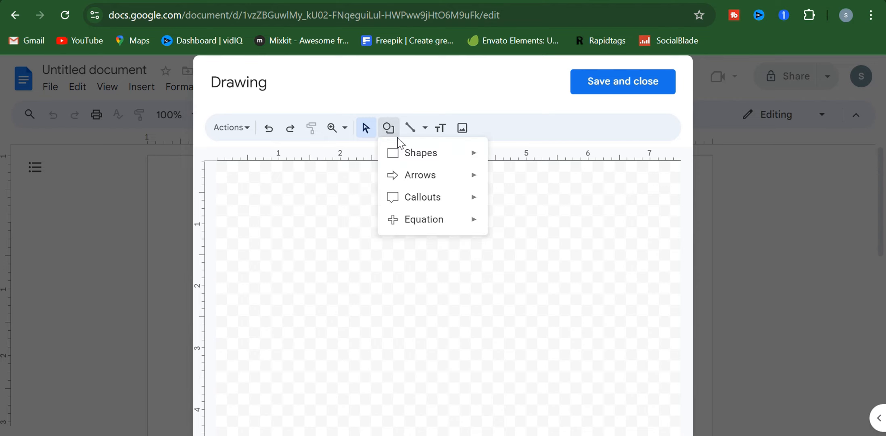
pyautogui.moveTo(400, 152)
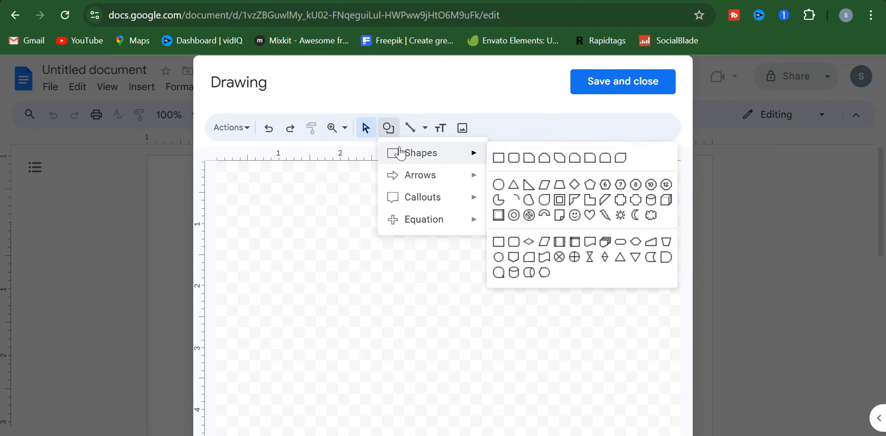
pyautogui.click(621, 242)
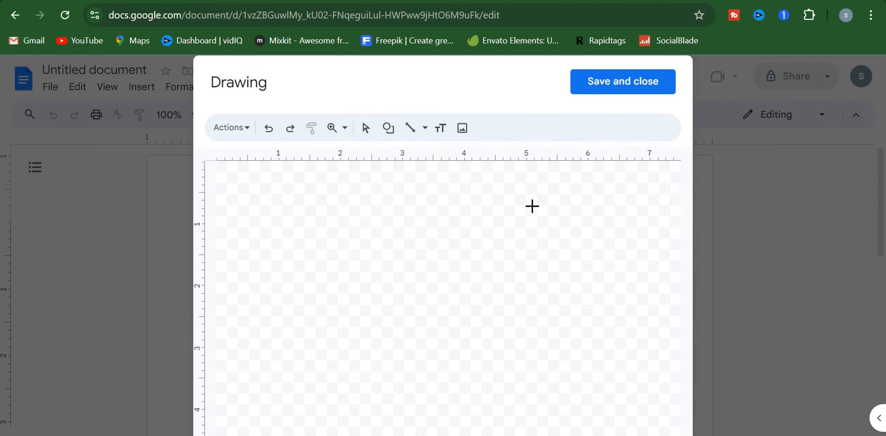
pyautogui.moveTo(331, 167); pyautogui.dragTo(415, 193)
pyautogui.click(436, 190)
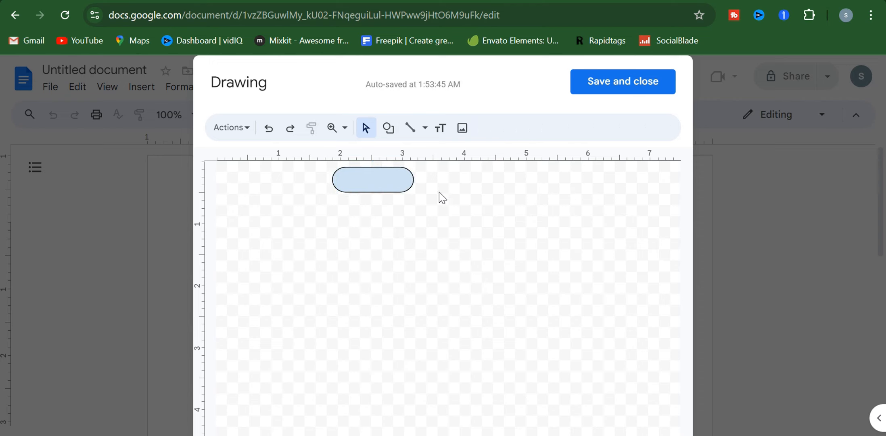
pyautogui.click(425, 127)
# Draw a parallelogram below the terminator.
pyautogui.click(388, 128)
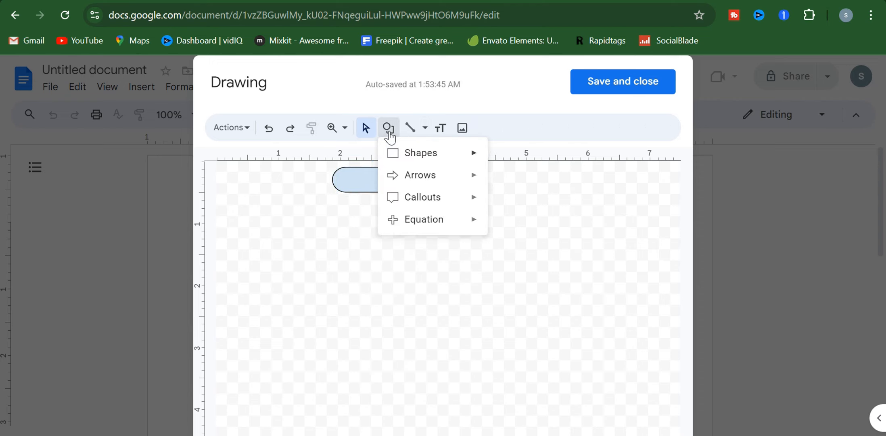
pyautogui.moveTo(428, 153)
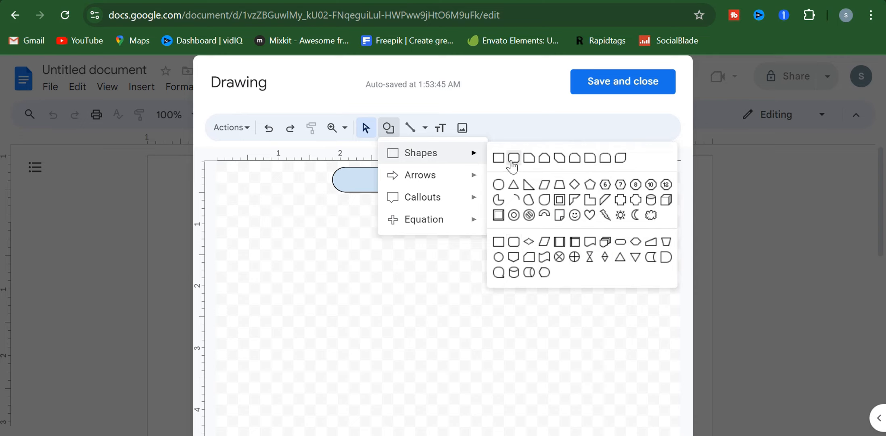
pyautogui.click(543, 186)
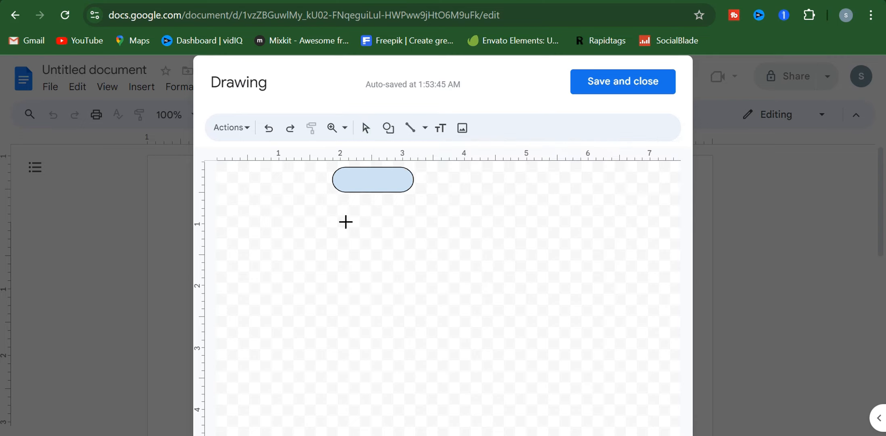
pyautogui.moveTo(345, 222); pyautogui.dragTo(389, 254)
pyautogui.click(439, 244)
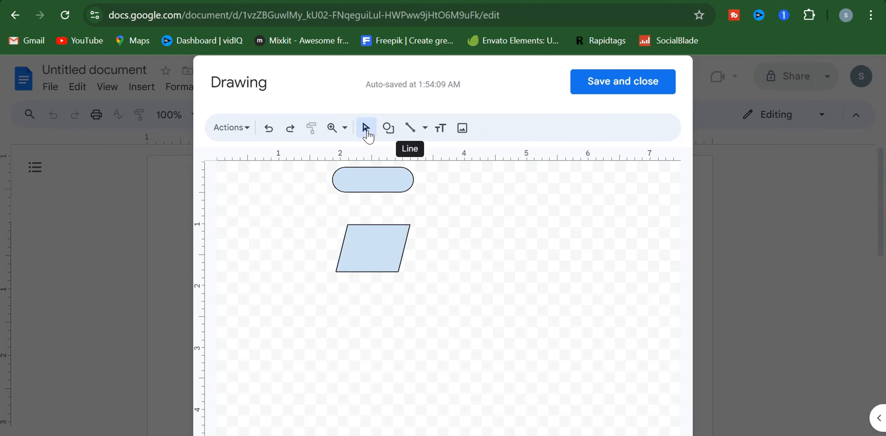
# Draw a rectangle below the parallelogram.
pyautogui.click(384, 130)
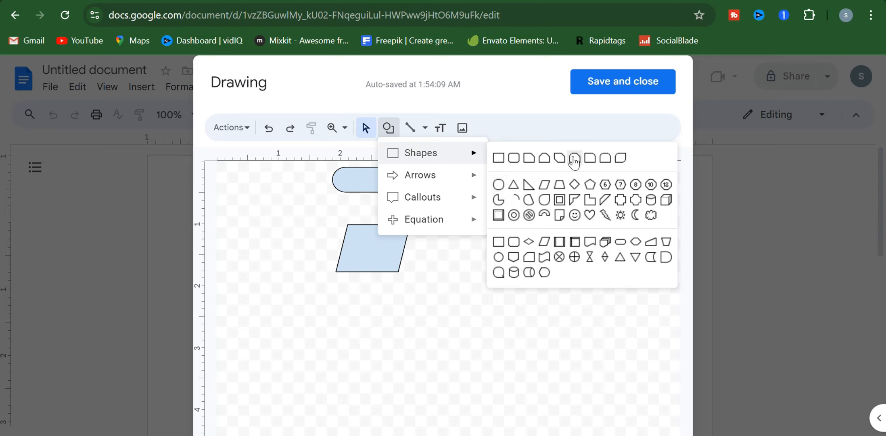
pyautogui.click(508, 162)
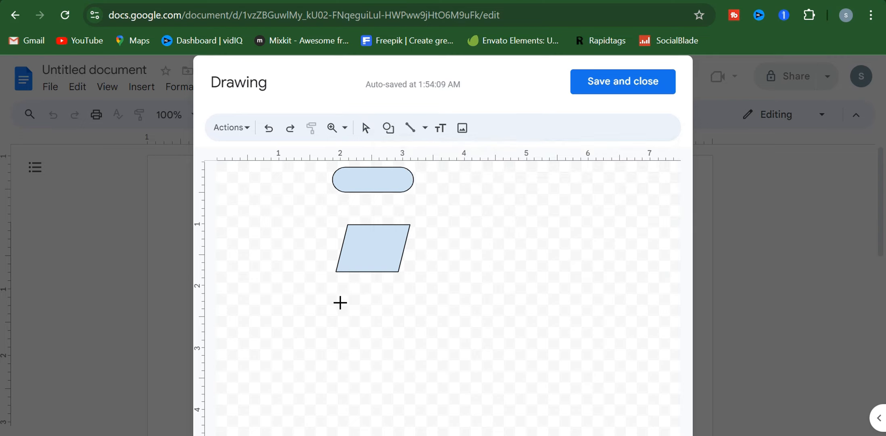
pyautogui.moveTo(341, 302)
pyautogui.mouseDown()
pyautogui.moveTo(426, 347)
pyautogui.moveTo(384, 323)
pyautogui.mouseUp()
pyautogui.click(439, 179)
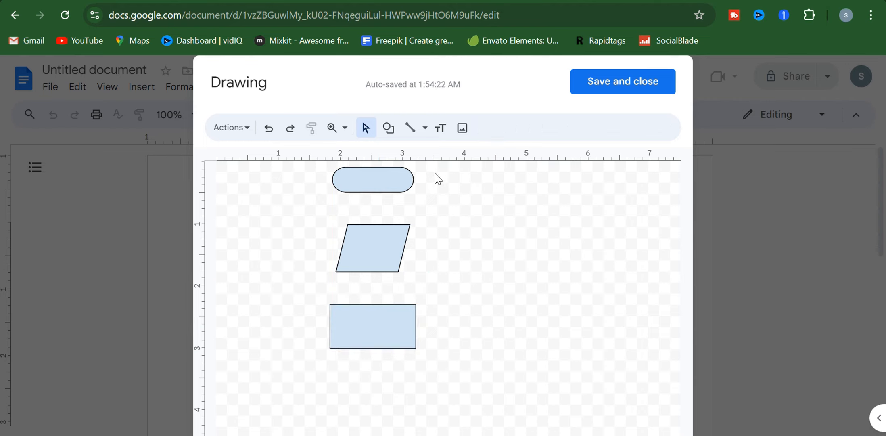
# Draw a second terminator shape below the rectangle.
pyautogui.click(389, 128)
pyautogui.moveTo(458, 154)
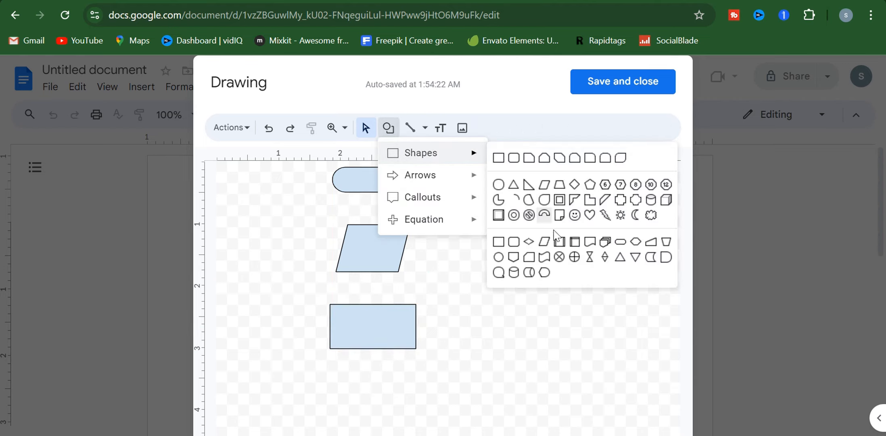
pyautogui.click(619, 242)
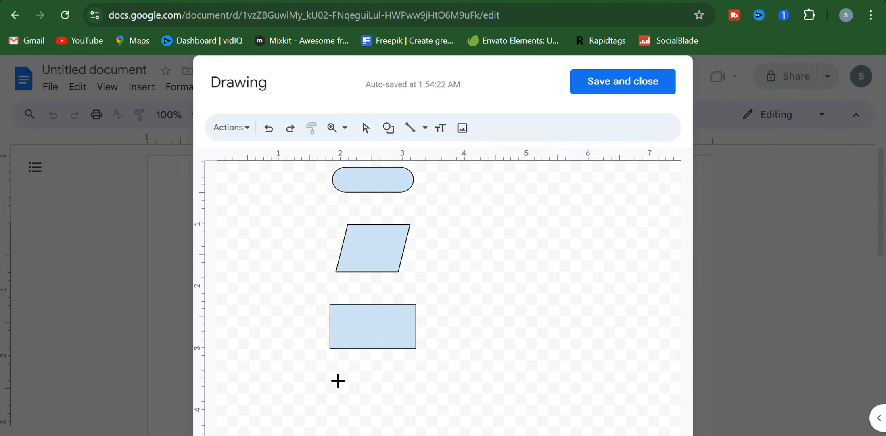
pyautogui.moveTo(338, 381); pyautogui.dragTo(416, 410)
pyautogui.click(469, 383)
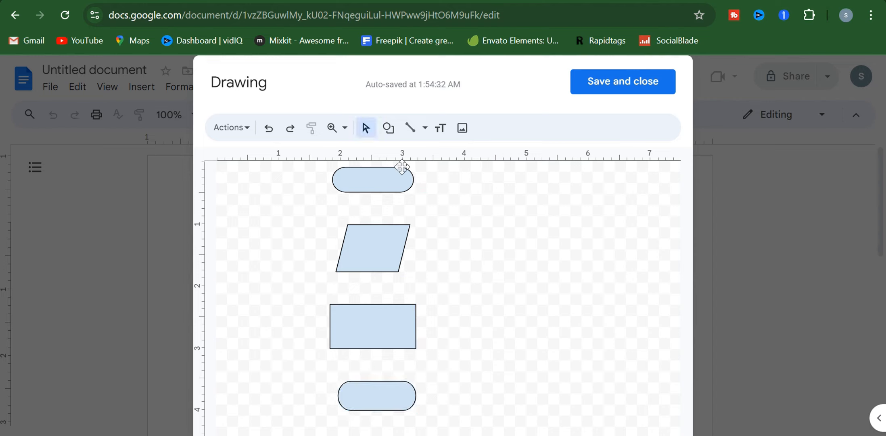
pyautogui.click(388, 129)
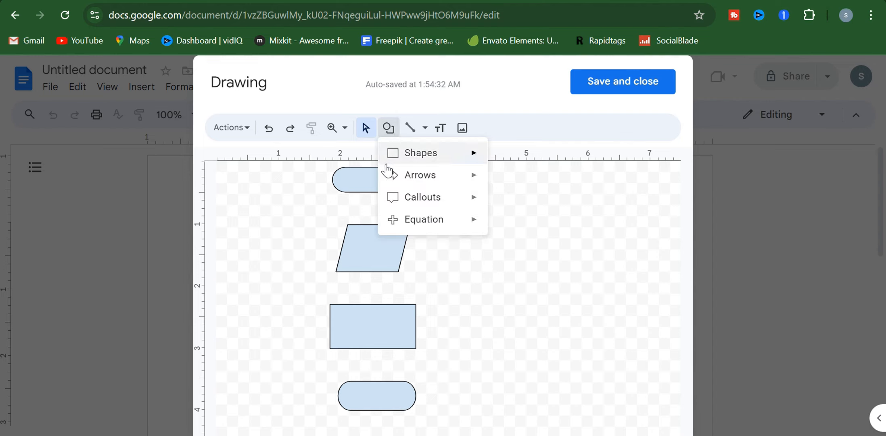
pyautogui.moveTo(394, 176)
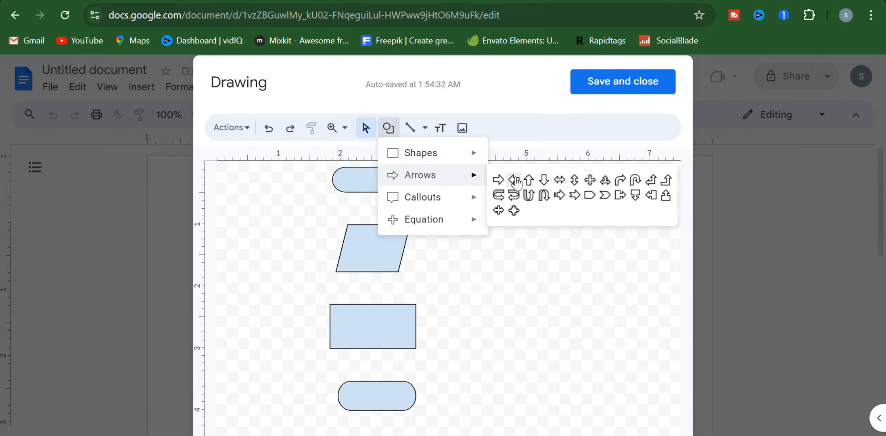
pyautogui.click(540, 180)
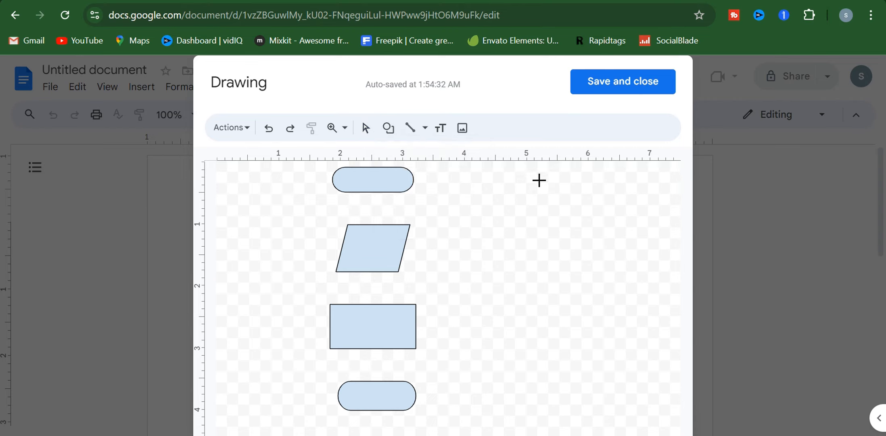
pyautogui.moveTo(371, 194); pyautogui.dragTo(388, 224)
pyautogui.click(430, 232)
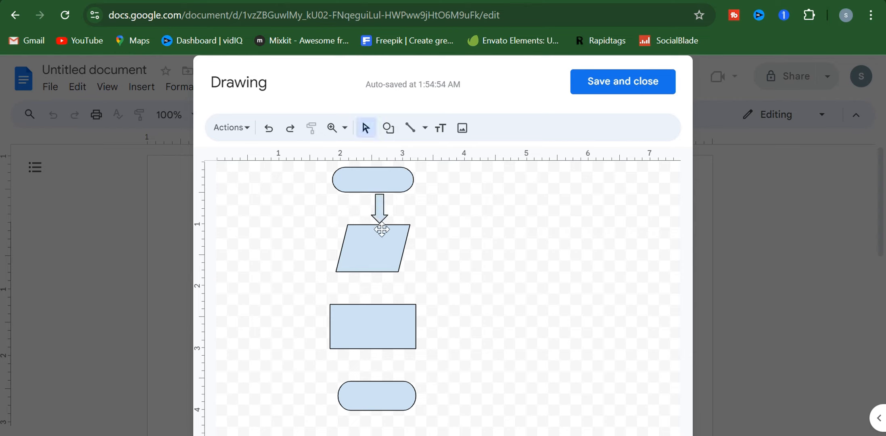
pyautogui.click(381, 222)
pyautogui.press('Delete')
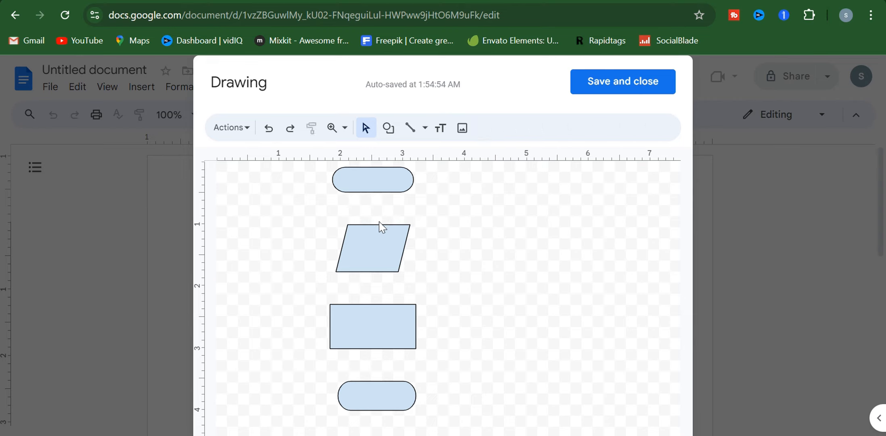
# Set the line tool to draw arrows.
pyautogui.click(409, 130)
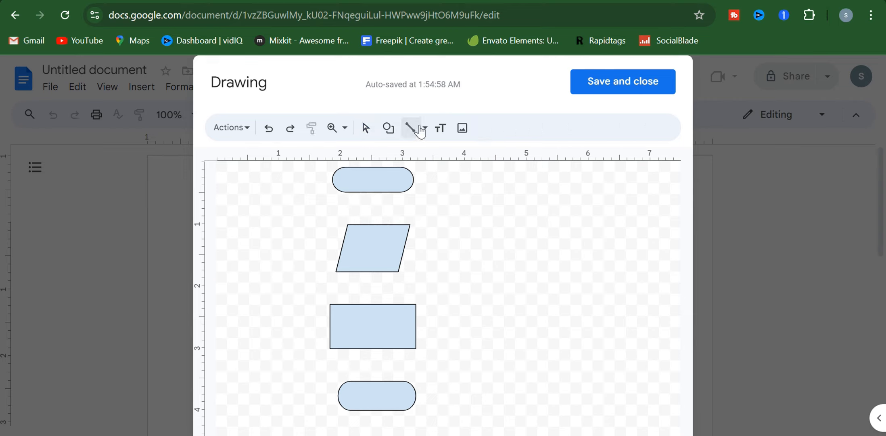
pyautogui.click(426, 129)
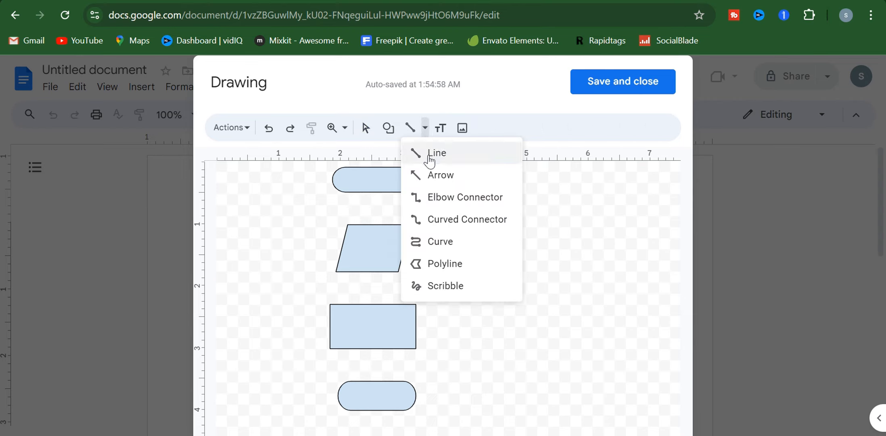
pyautogui.click(525, 130)
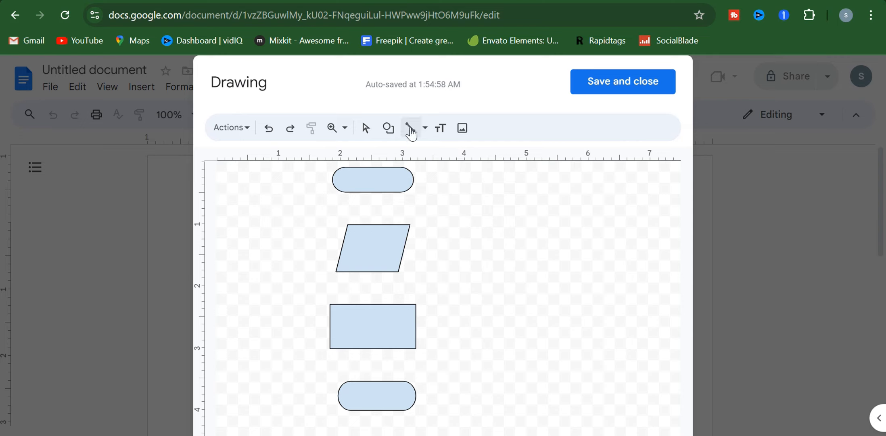
pyautogui.click(425, 129)
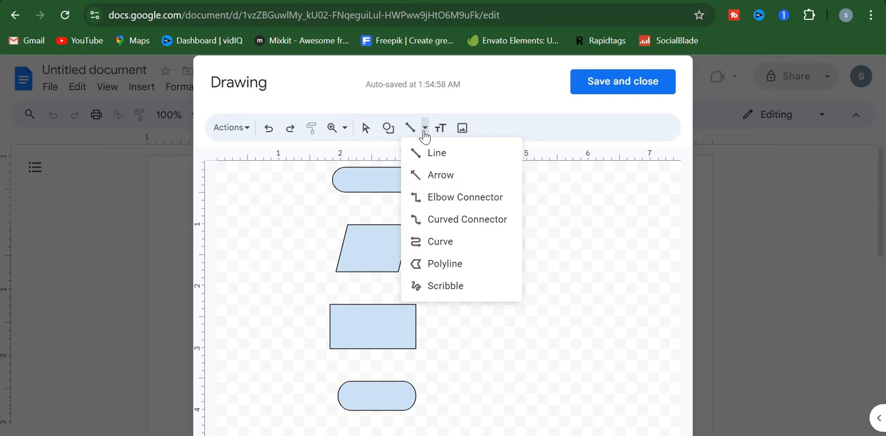
pyautogui.click(429, 178)
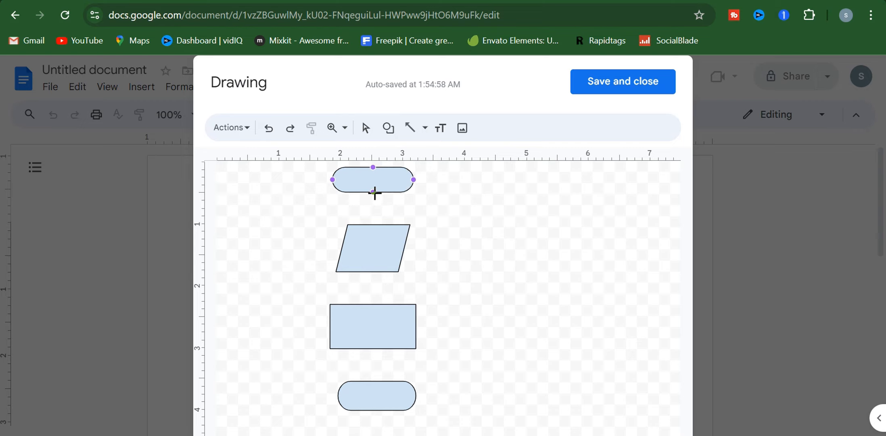
# Connect the four shapes top to bottom with arrows, removing the stray line and centring the last terminator.
pyautogui.moveTo(372, 191); pyautogui.dragTo(374, 225)
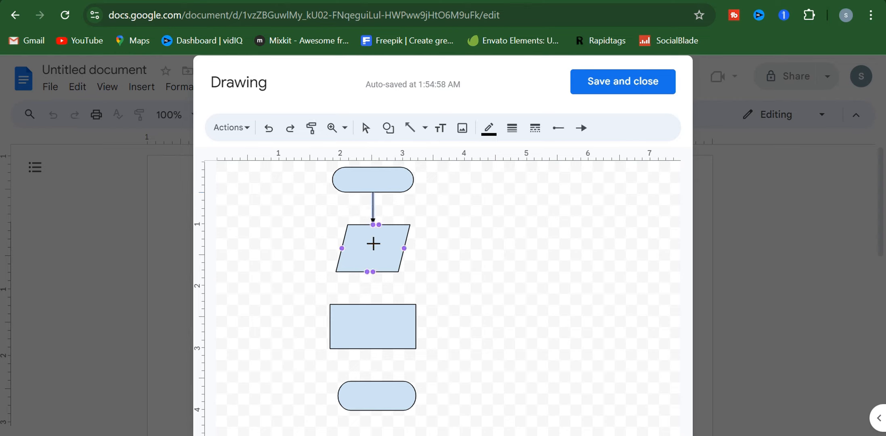
pyautogui.moveTo(368, 271); pyautogui.dragTo(365, 297)
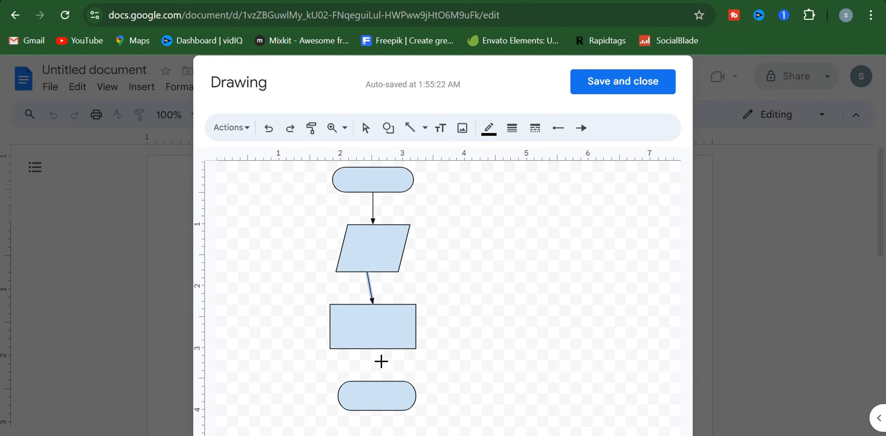
pyautogui.moveTo(373, 356); pyautogui.dragTo(376, 381)
pyautogui.click(430, 315)
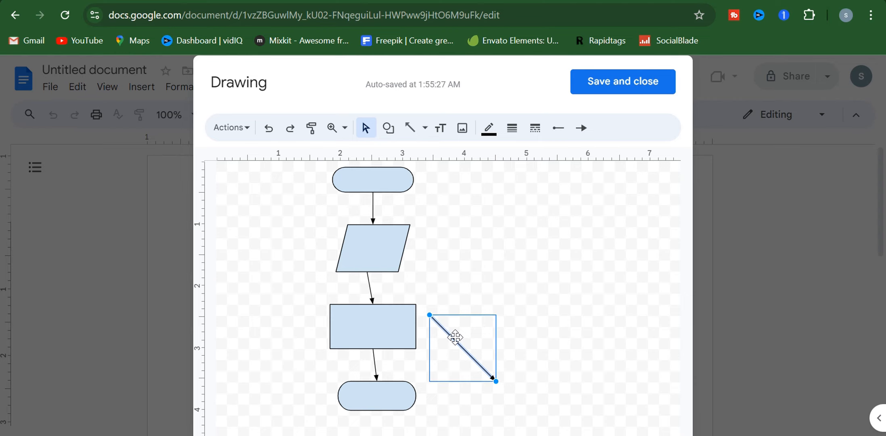
pyautogui.press('Delete')
pyautogui.moveTo(390, 394); pyautogui.dragTo(384, 393)
pyautogui.click(430, 378)
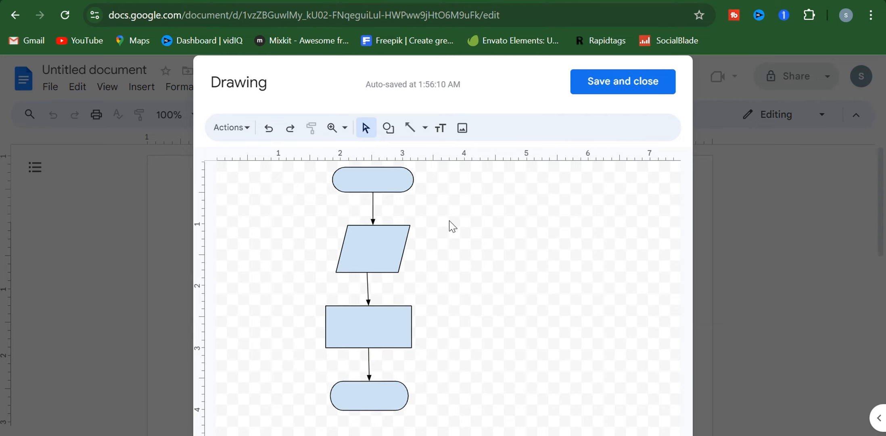
# Type 'start' inside the top terminator shape.
pyautogui.click(372, 176)
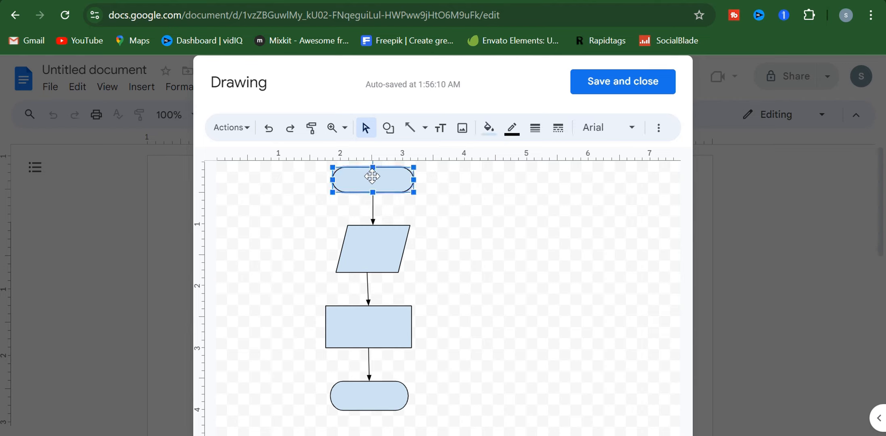
pyautogui.doubleClick(372, 176)
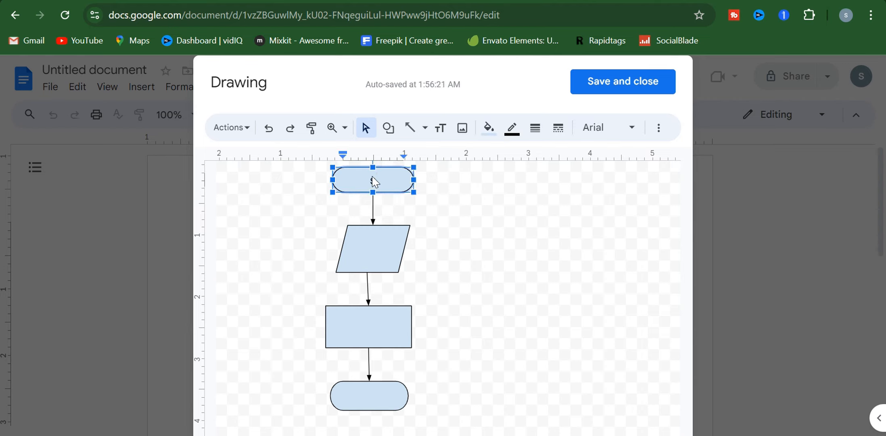
pyautogui.write('start')
pyautogui.click(433, 254)
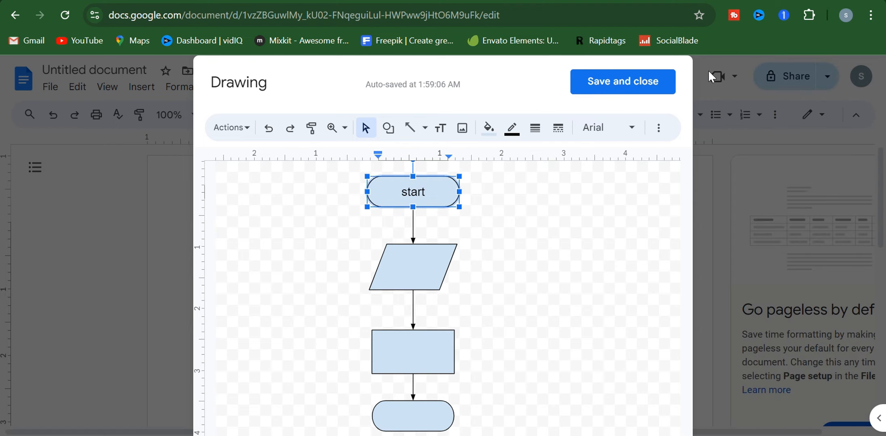
# Save and close the drawing to insert it into the document.
pyautogui.click(624, 82)
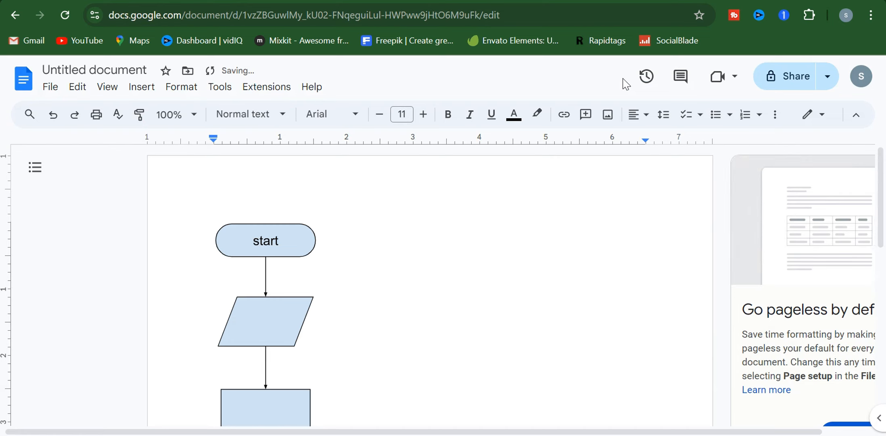
pyautogui.scroll(-2, 478, 256)
pyautogui.scroll(-2, 478, 254)
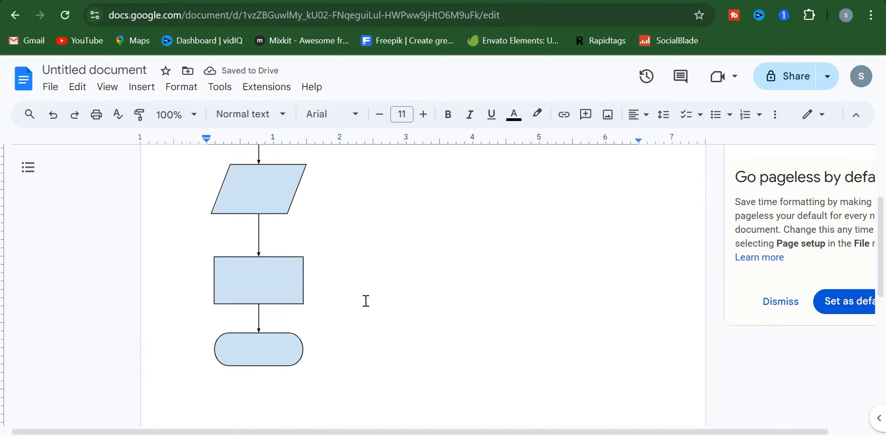
# Widen the inserted flowchart drawing across the page.
pyautogui.click(282, 280)
pyautogui.scroll(-1, 282, 280)
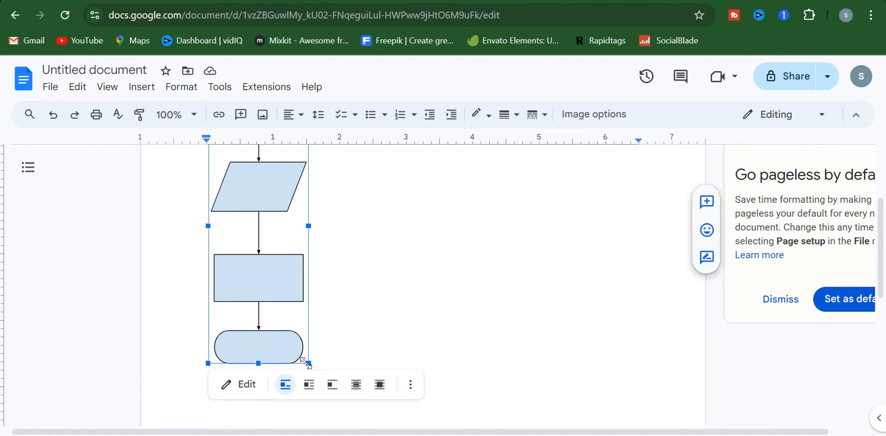
pyautogui.moveTo(307, 363)
pyautogui.mouseDown()
pyautogui.moveTo(409, 359)
pyautogui.moveTo(395, 351)
pyautogui.moveTo(392, 307)
pyautogui.moveTo(403, 309)
pyautogui.mouseUp()
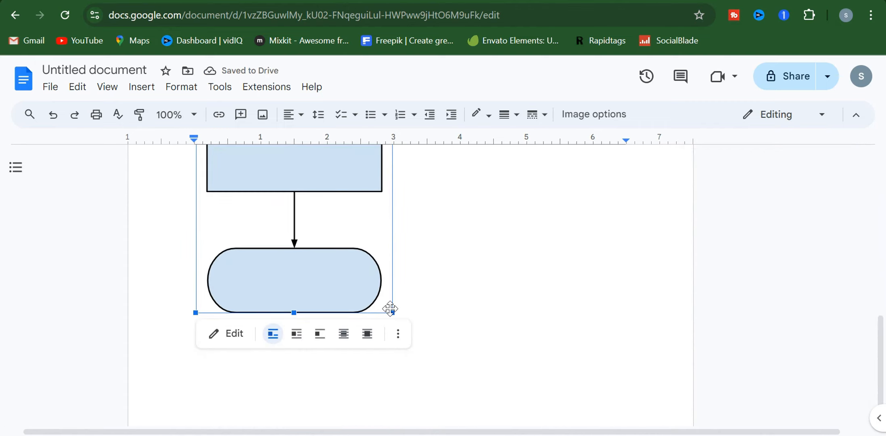
pyautogui.moveTo(391, 312); pyautogui.dragTo(287, 162)
pyautogui.scroll(4, 297, 178)
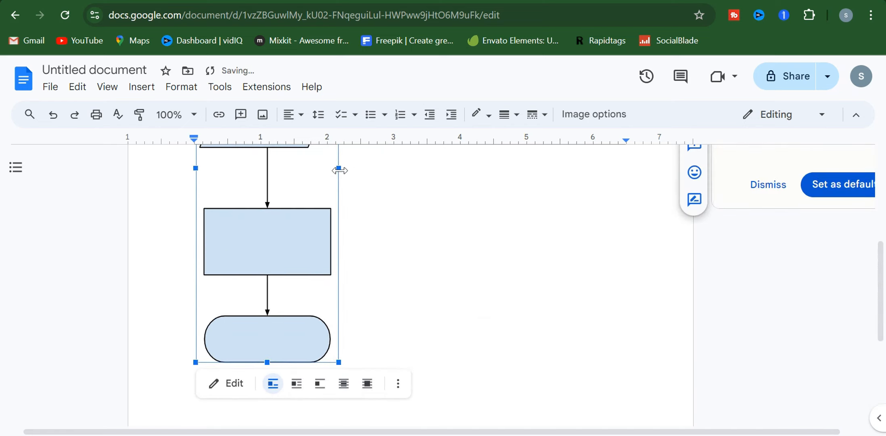
pyautogui.moveTo(338, 169); pyautogui.dragTo(504, 186)
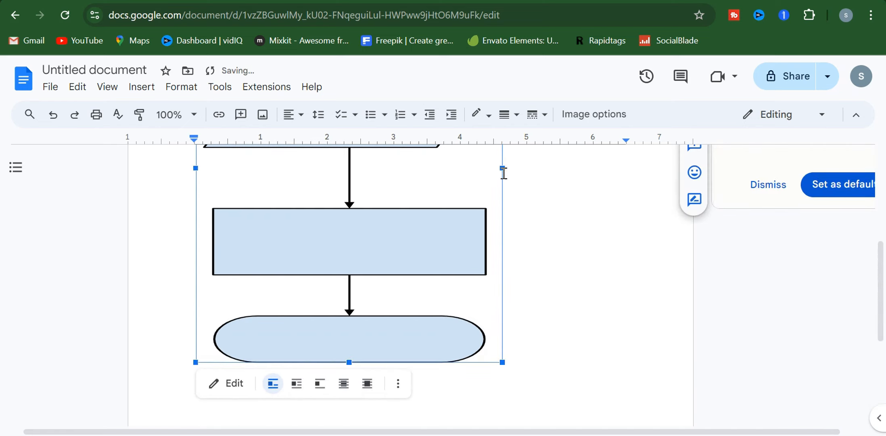